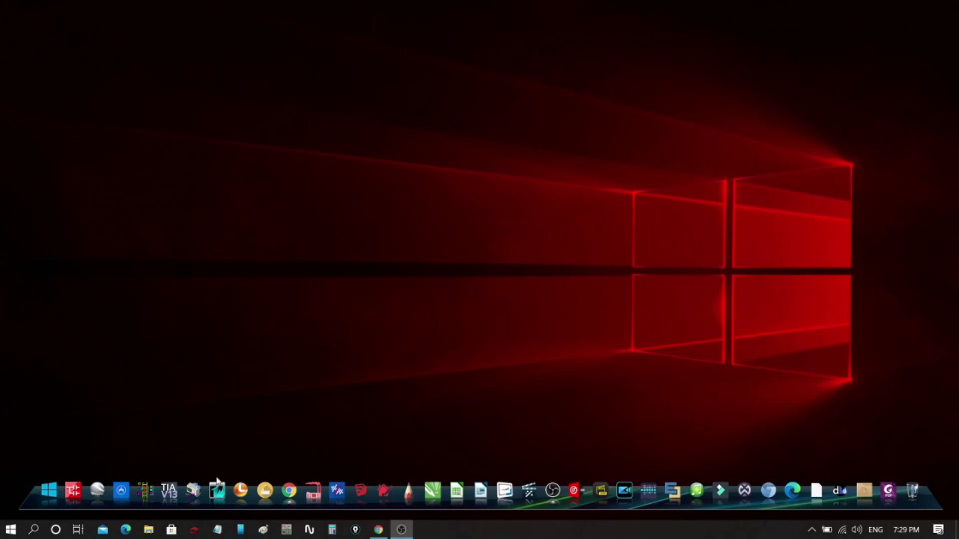
Step: Launch InTouch Application Manager and start a new application in the default base folder
left_click(218, 483)
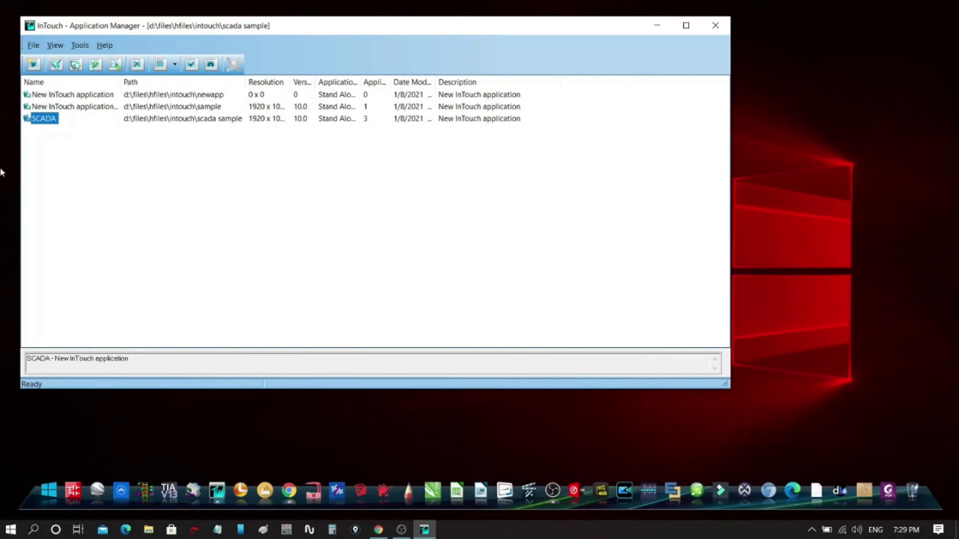
left_click(34, 45)
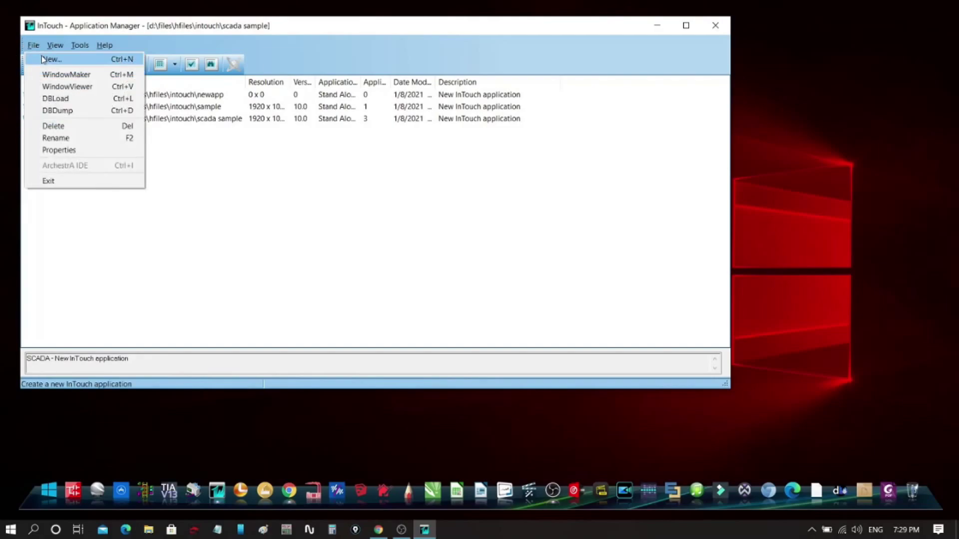
left_click(49, 60)
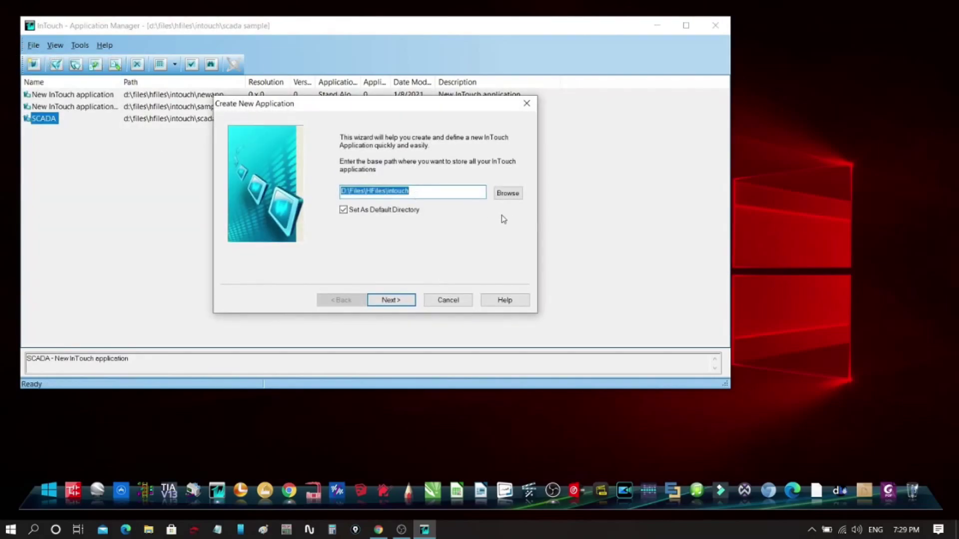
left_click(401, 302)
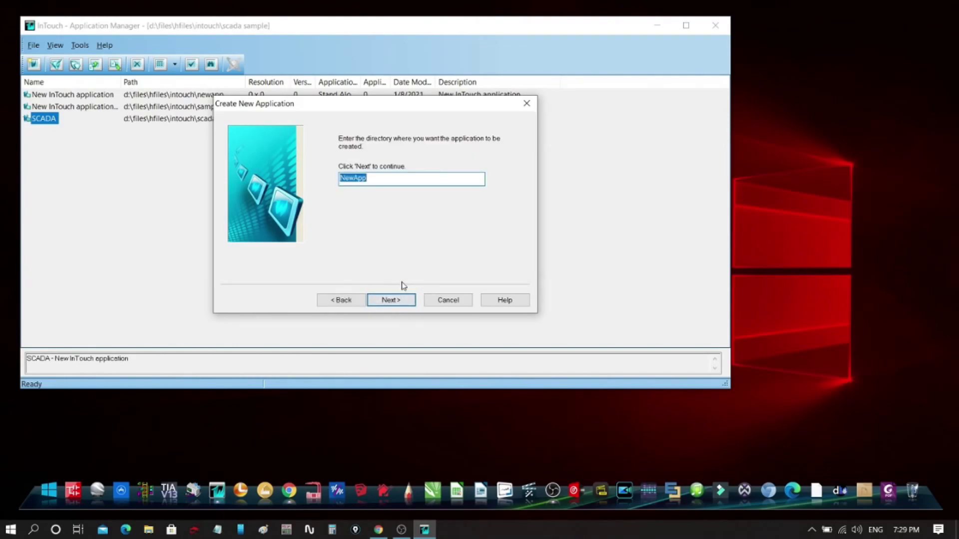
Step: Use 'Basic Control' as both the application directory and the application name
type("Basic Control")
left_click(393, 301)
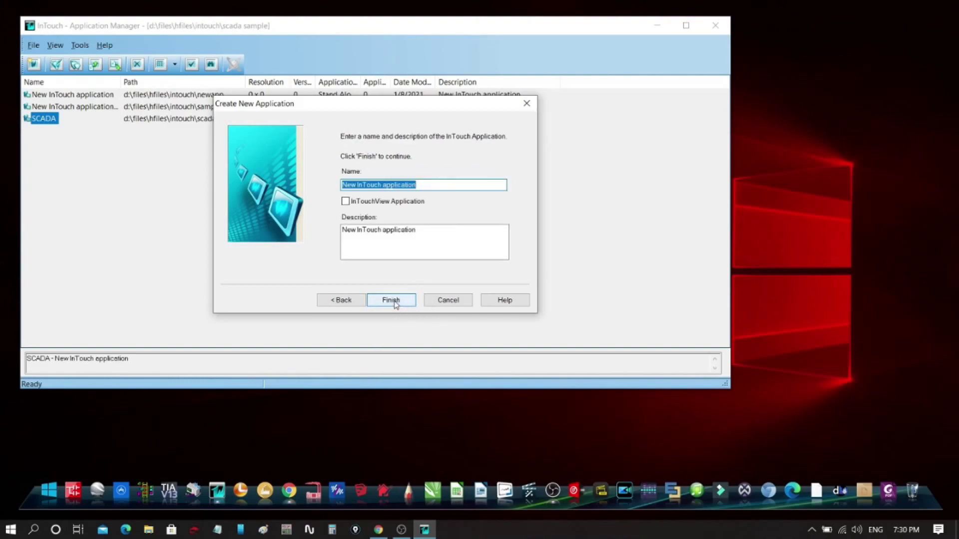
type("Bas")
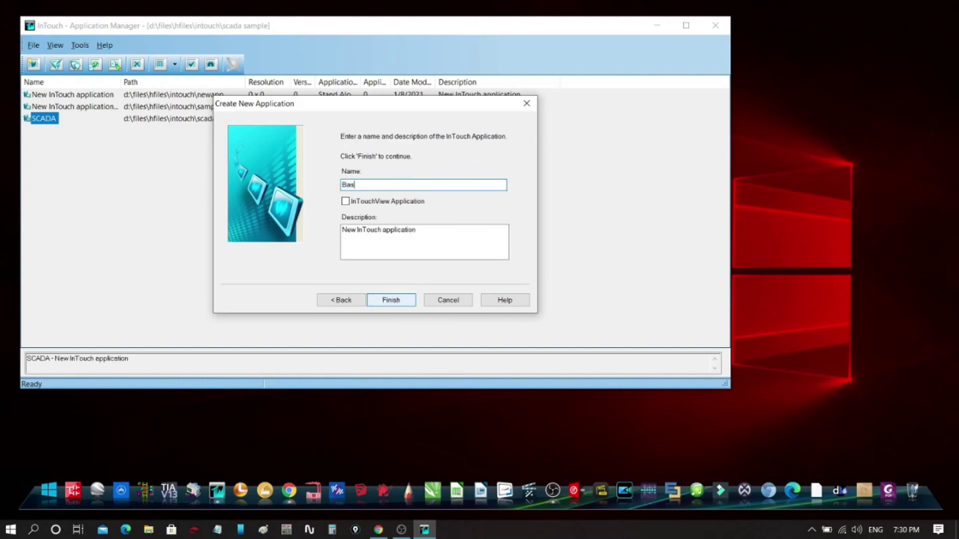
type("ic Control")
left_click(391, 301)
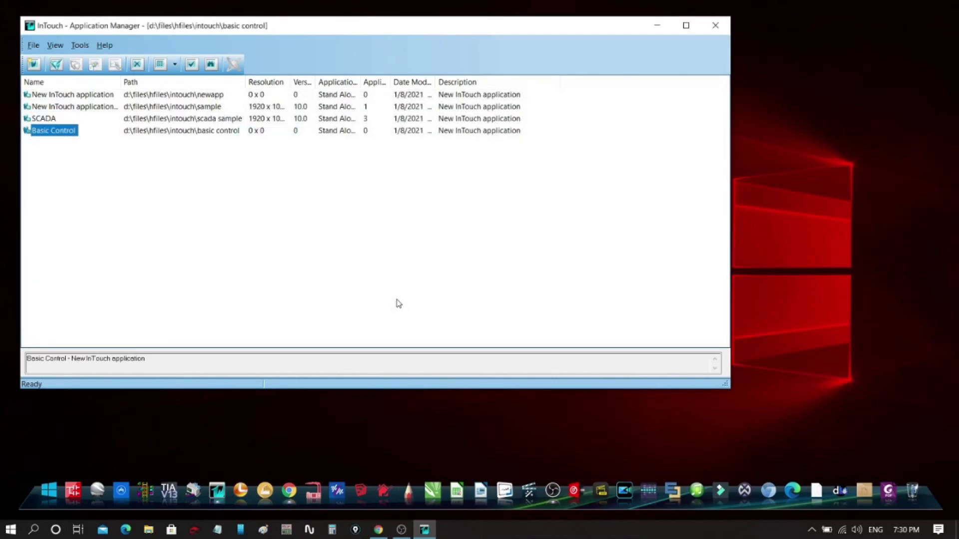
Step: Open Basic Control in WindowMaker and create a new window named 'Basic Control', then enlarge it
double_click(61, 132)
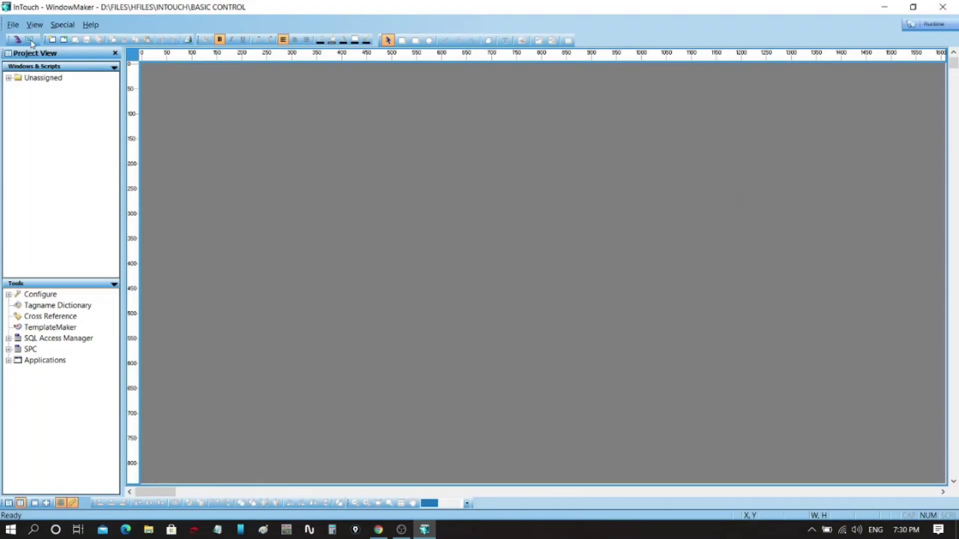
left_click(19, 26)
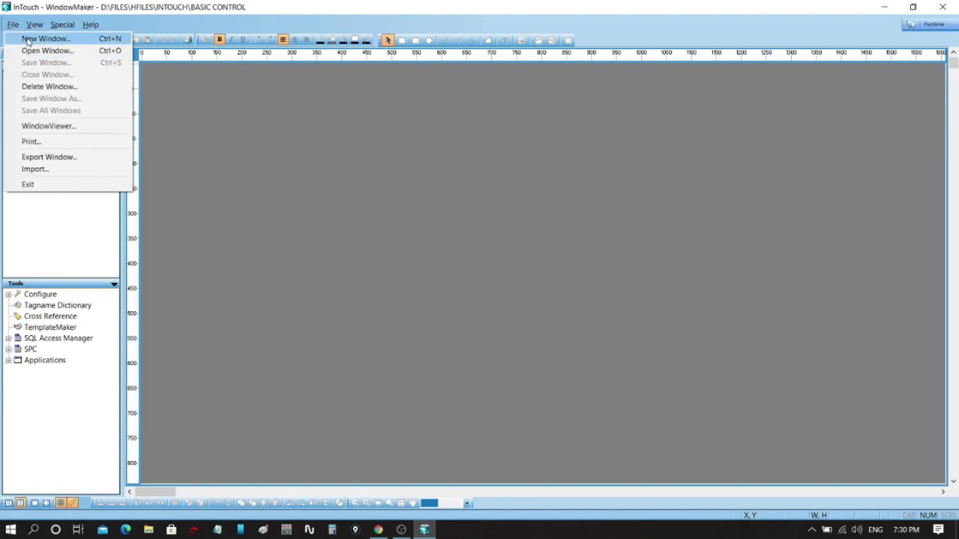
left_click(28, 41)
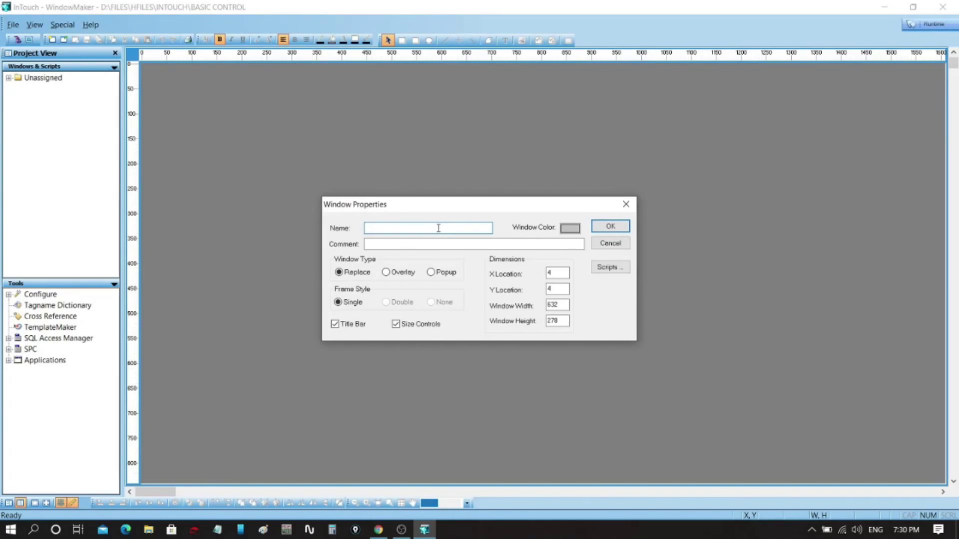
type("Basic Control")
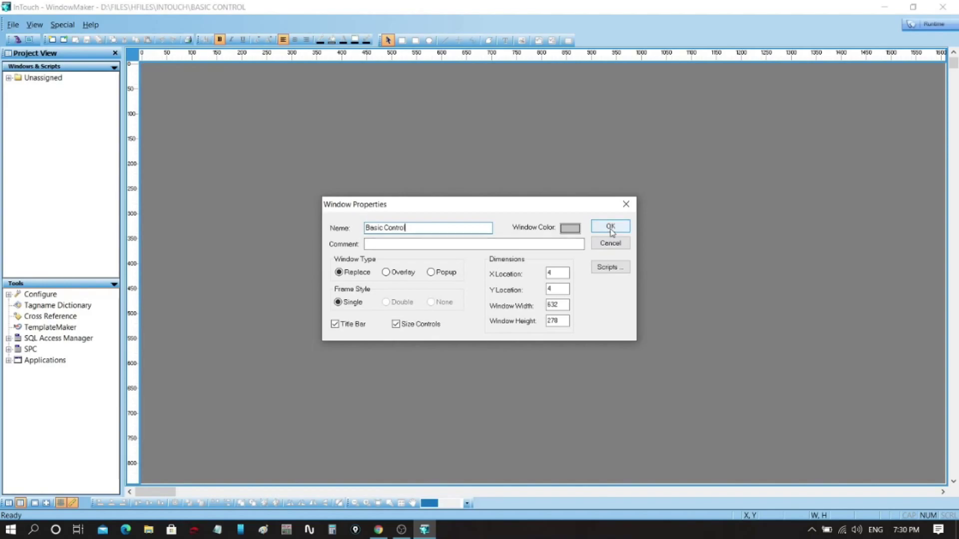
left_click(611, 228)
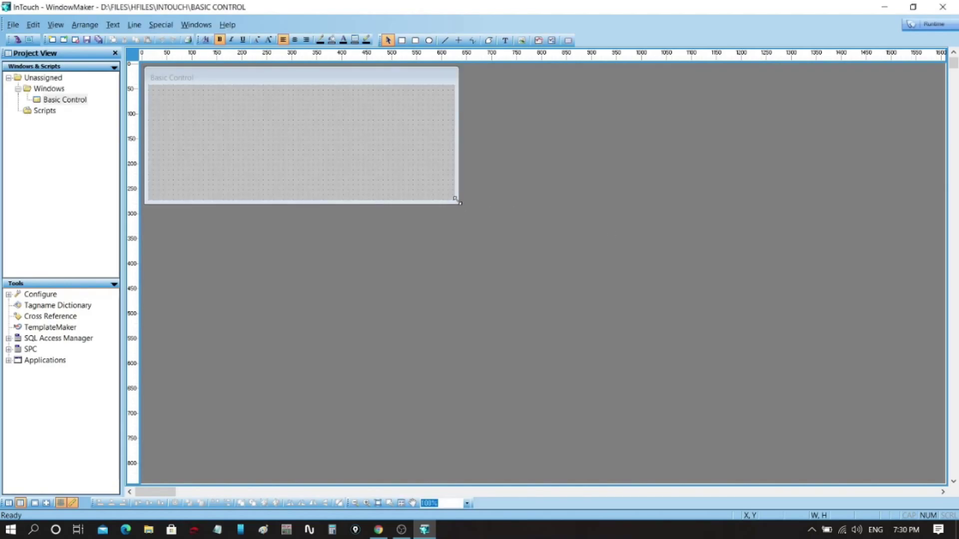
left_click_drag(459, 204, 776, 391)
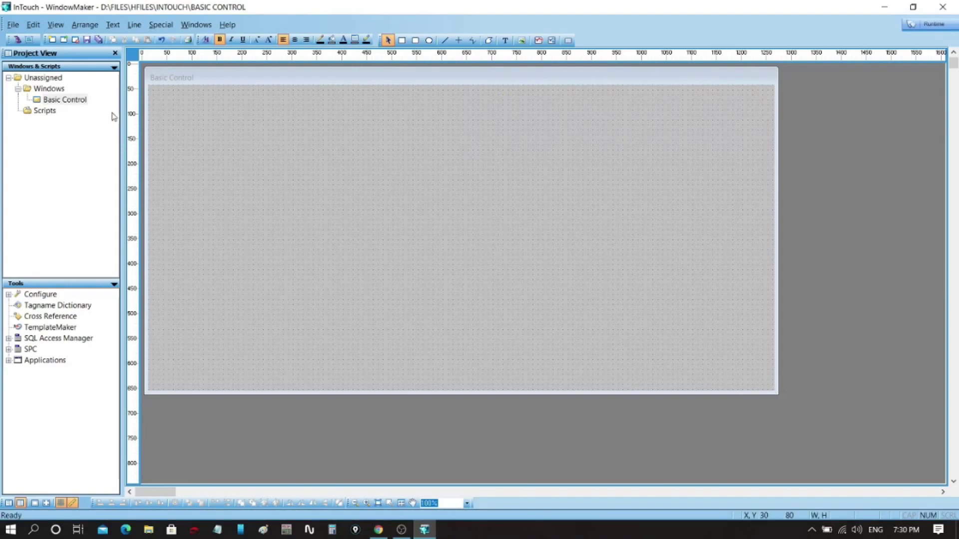
Step: Browse each wizard category in Wizard Selection, from Alarm Displays to Windows Controls, ending on Switches
left_click(20, 43)
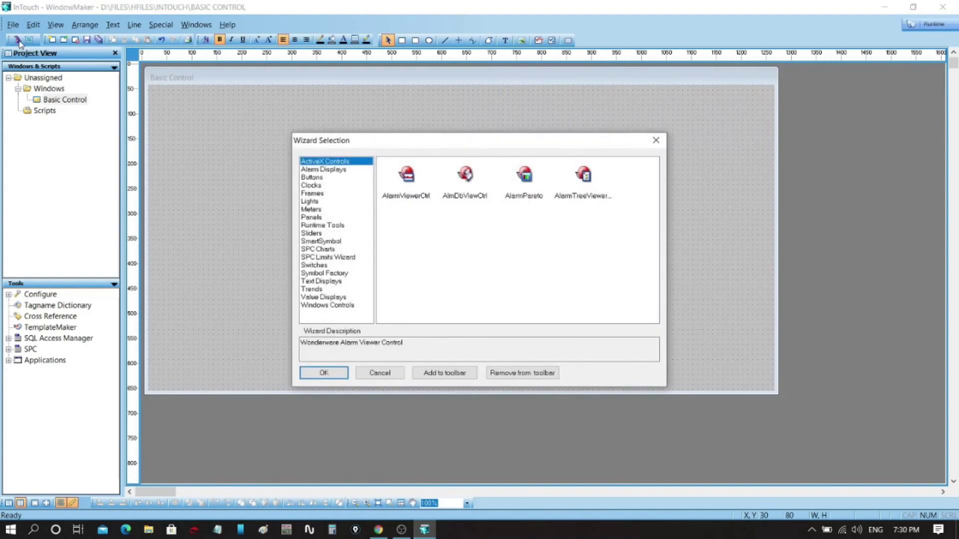
left_click(323, 169)
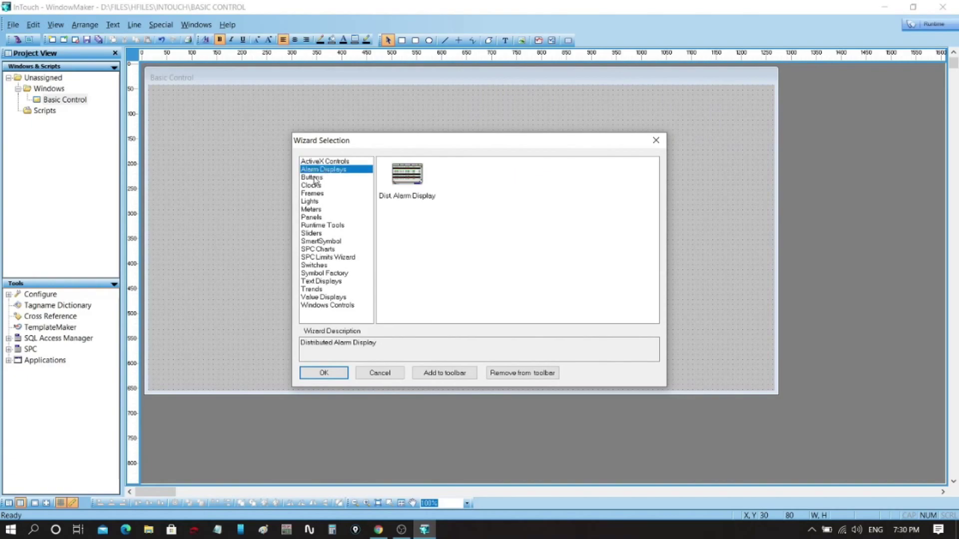
left_click(316, 177)
left_click(314, 185)
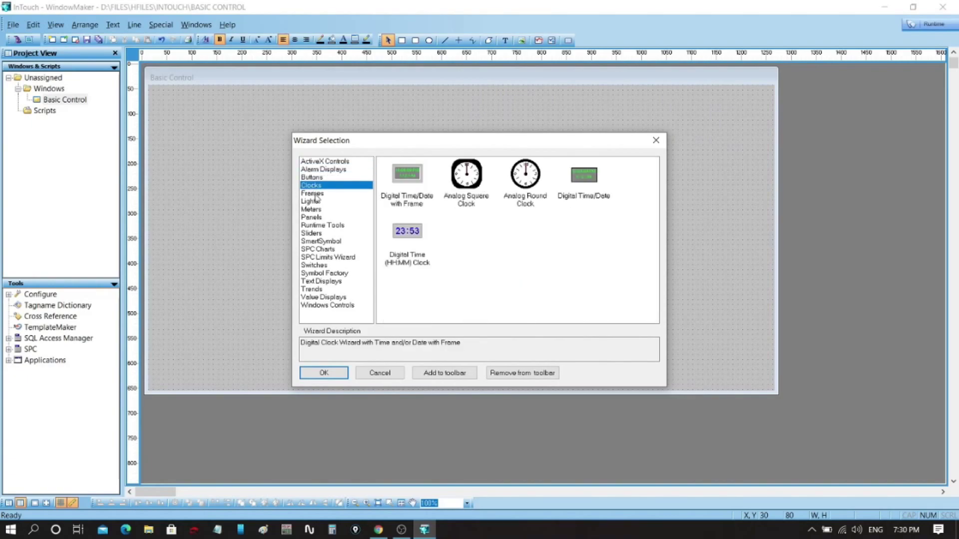
left_click(315, 195)
left_click(316, 202)
left_click(315, 211)
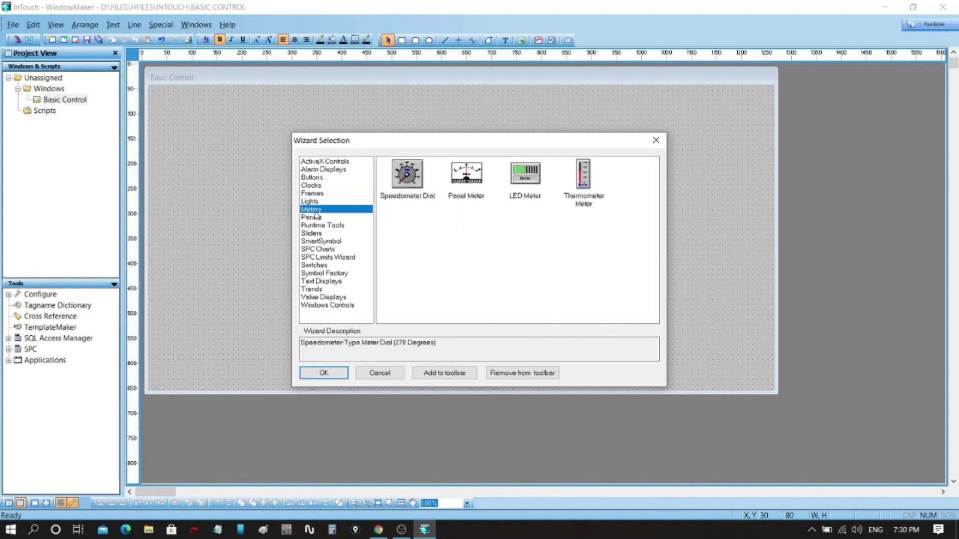
left_click(315, 217)
left_click(318, 225)
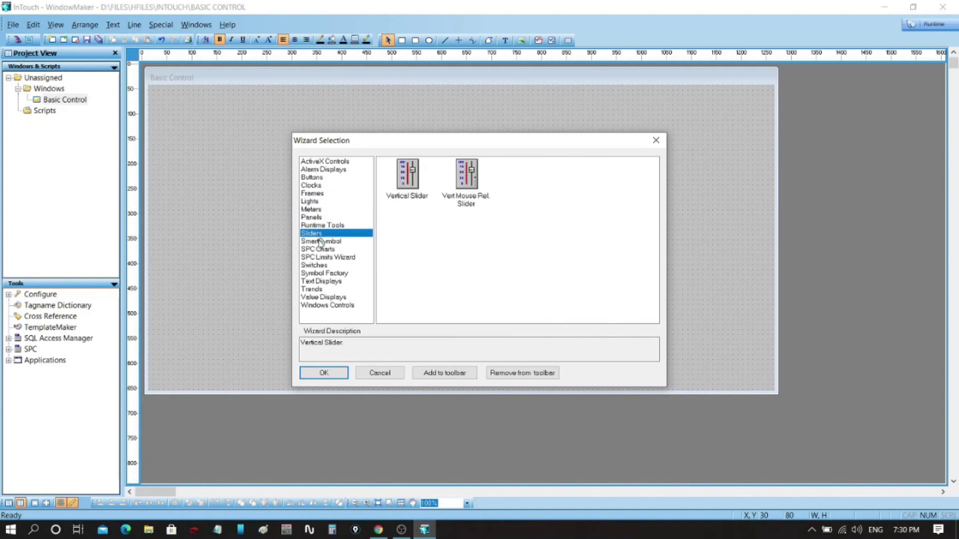
left_click(320, 241)
left_click(321, 249)
left_click(322, 258)
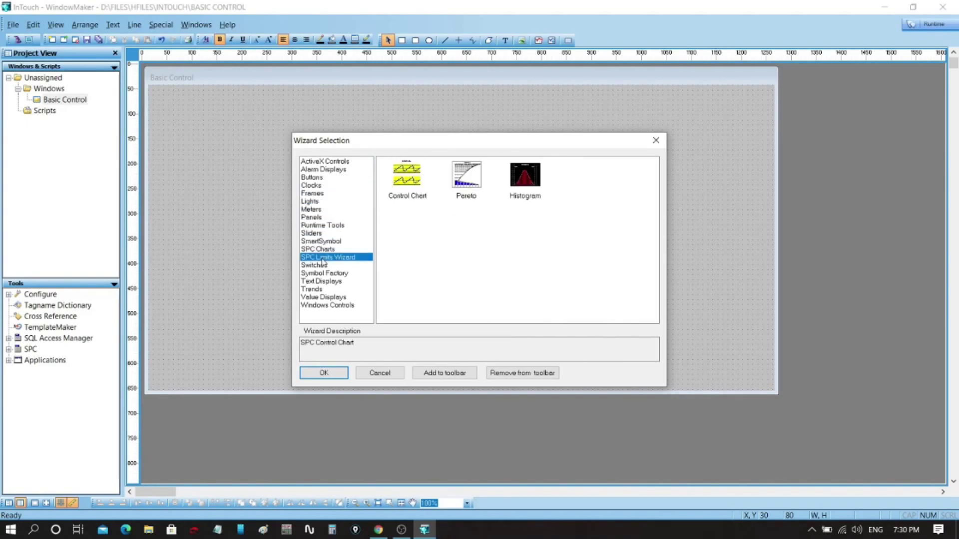
left_click(323, 266)
left_click(328, 274)
left_click(330, 282)
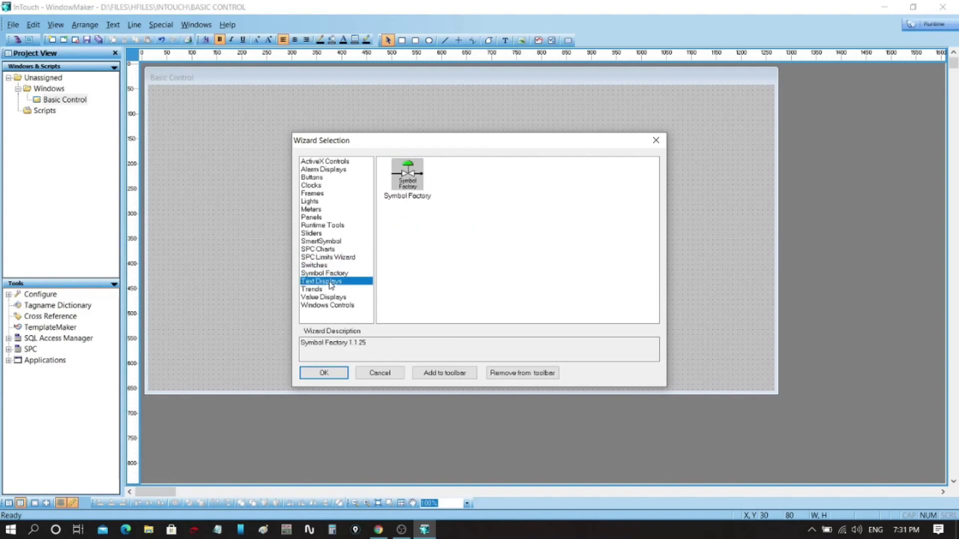
left_click(320, 290)
left_click(314, 297)
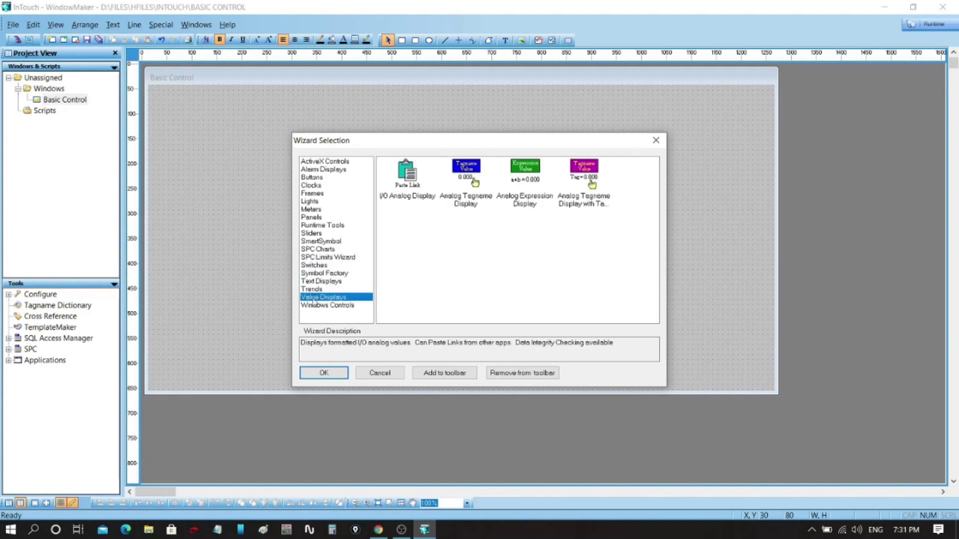
left_click(316, 305)
left_click(315, 266)
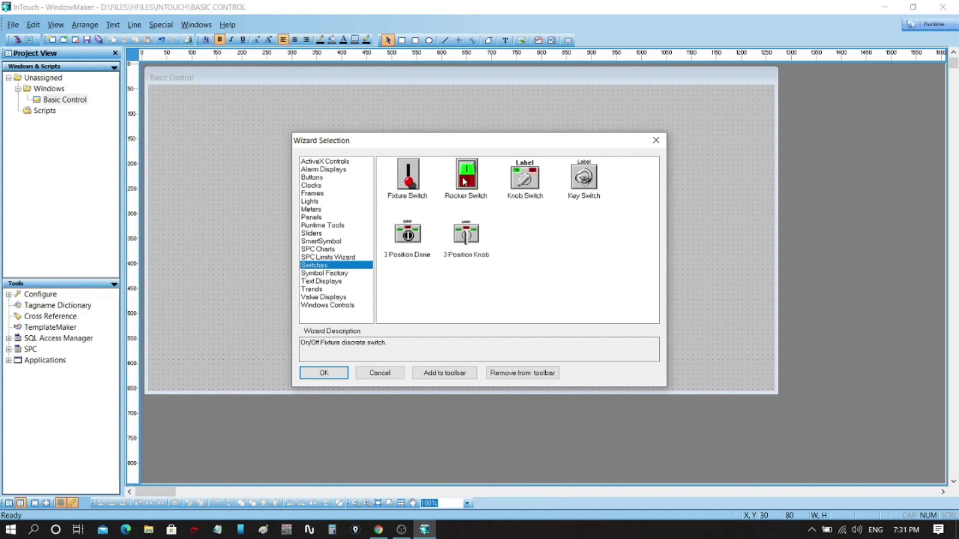
Step: Place a Rocker Switch on the window, size it to about 130×186 and move it up-left
left_click(464, 181)
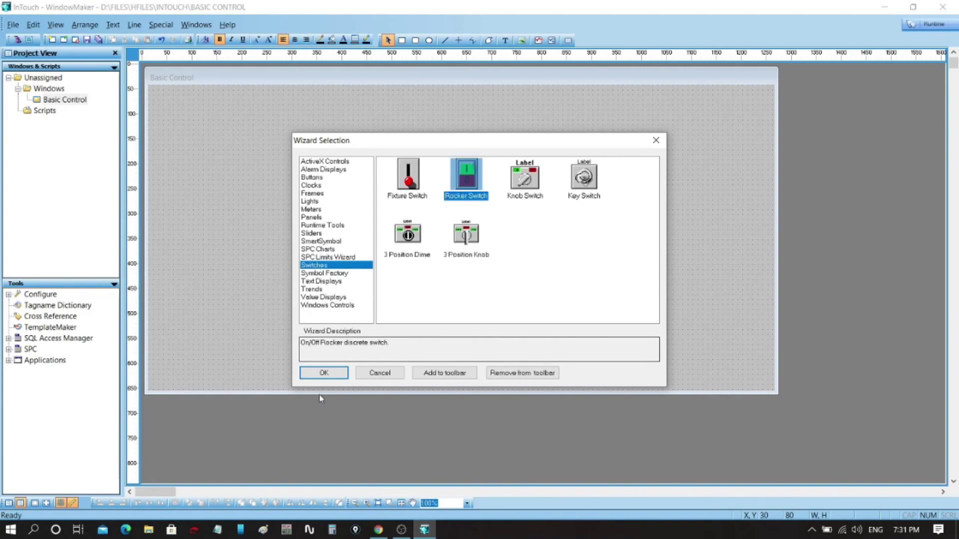
left_click(332, 372)
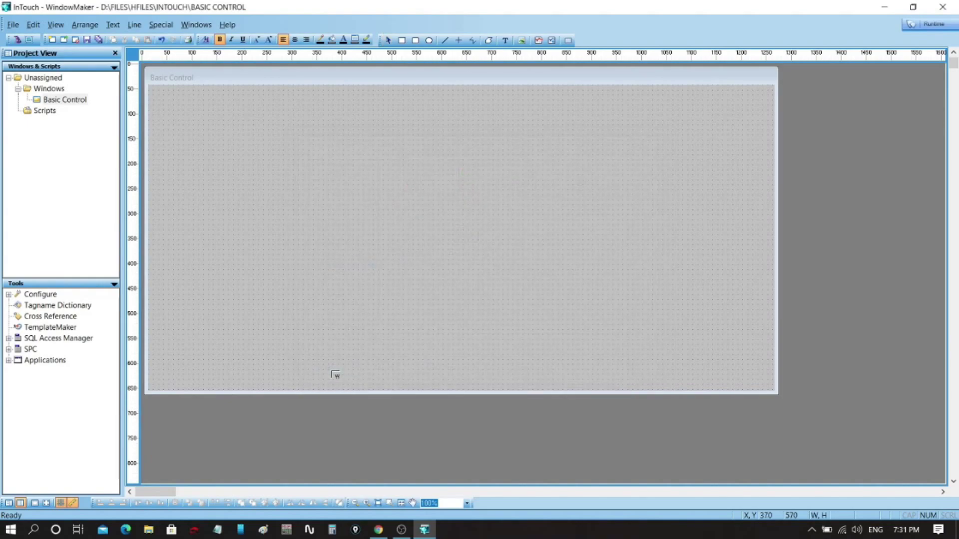
left_click(294, 177)
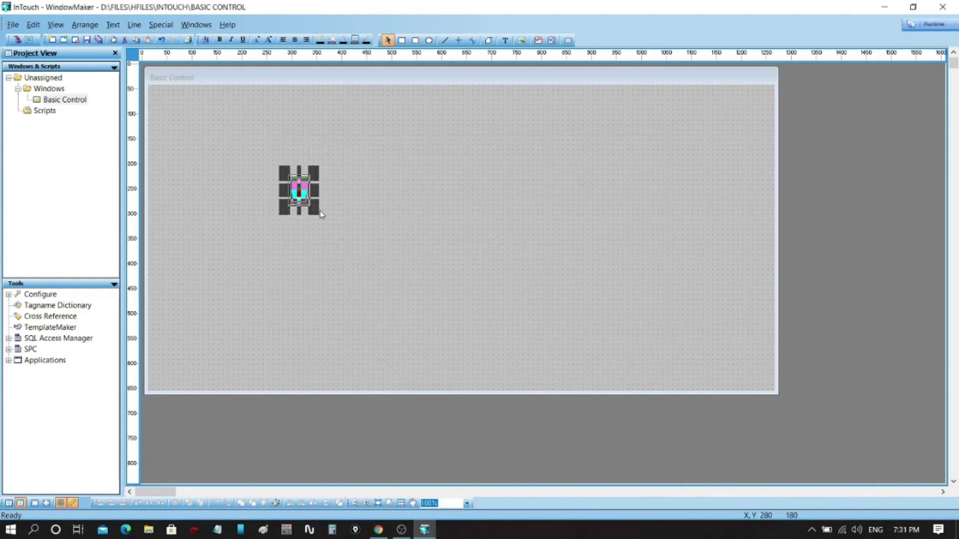
left_click_drag(320, 214, 352, 265)
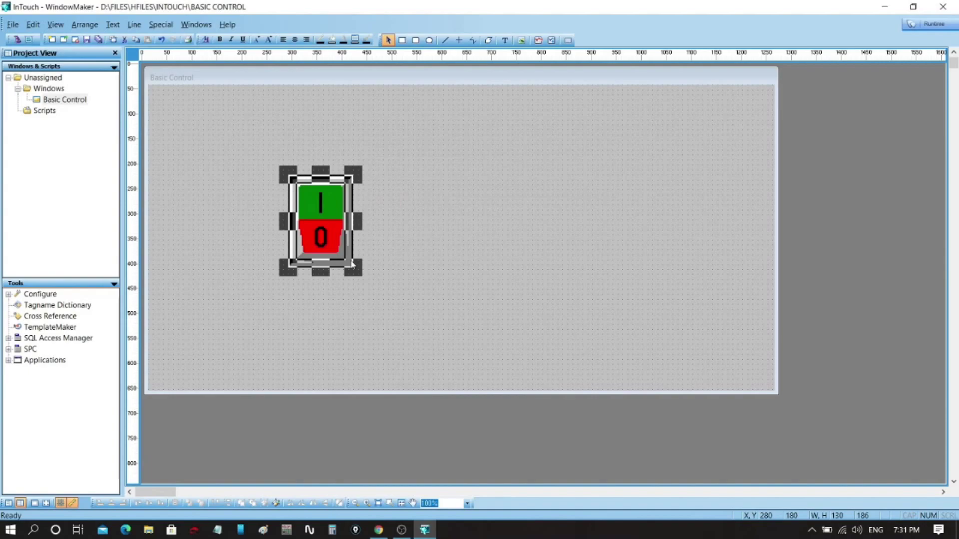
left_click_drag(335, 232, 315, 213)
Step: Add a Light Panel from the Lights wizards beside the switch and size it to 225 by 130
left_click(383, 208)
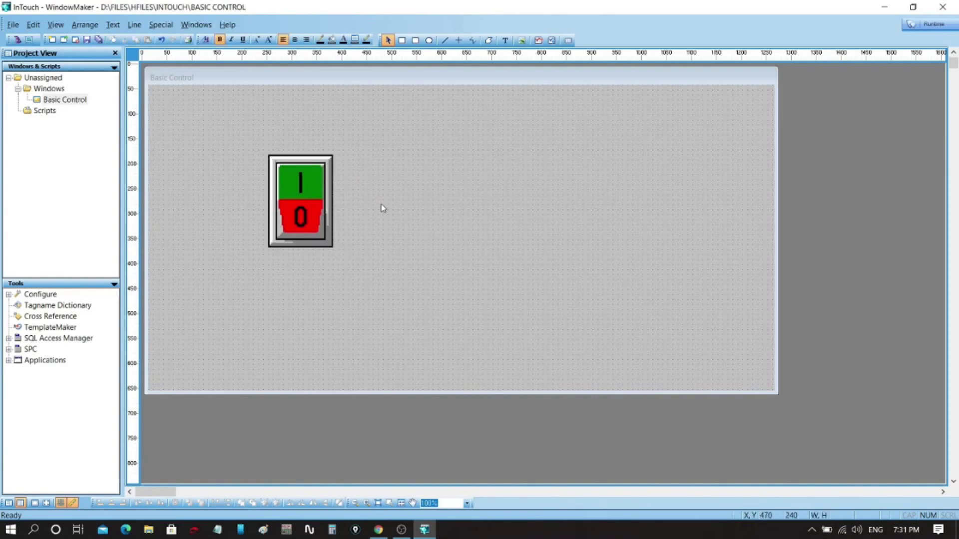
left_click(16, 40)
left_click(313, 201)
left_click(474, 181)
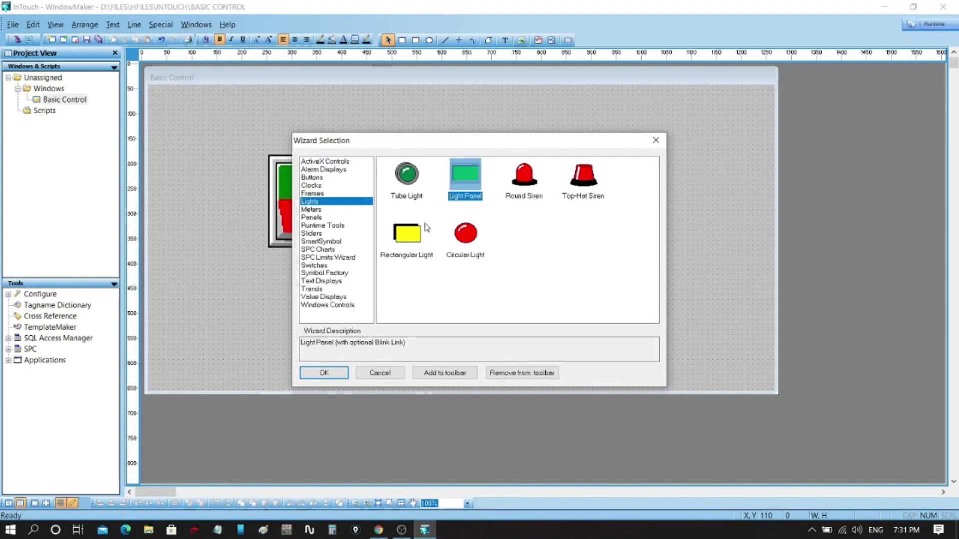
left_click(324, 375)
left_click(506, 172)
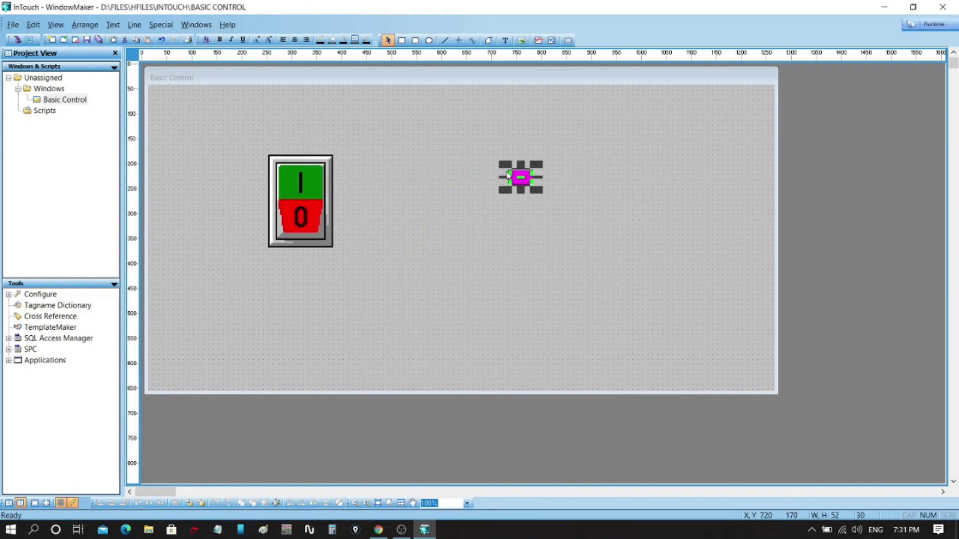
left_click_drag(542, 194, 619, 235)
left_click_drag(572, 212, 507, 205)
left_click(496, 127)
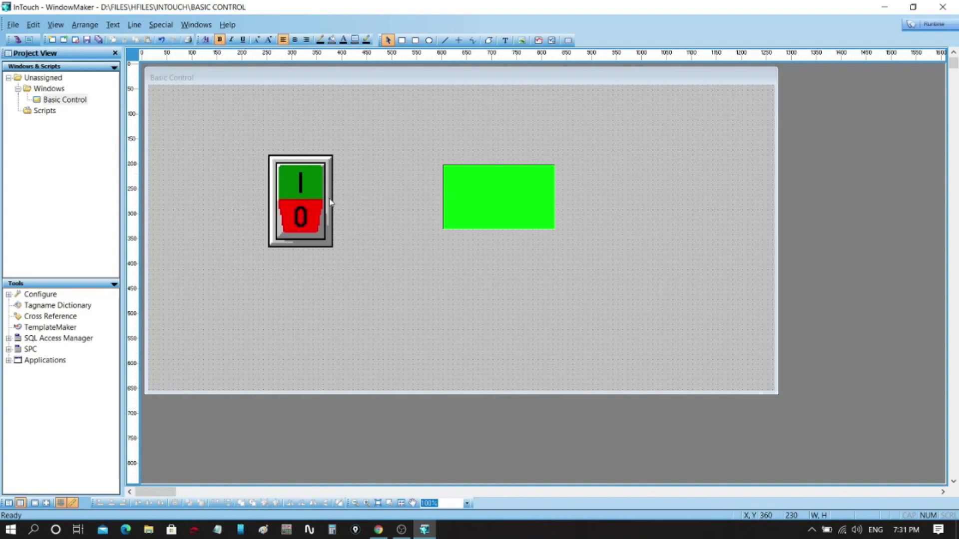
Step: Assign tag 'sw' to the rocker switch and define it as a Memory Discrete tag
left_click(311, 192)
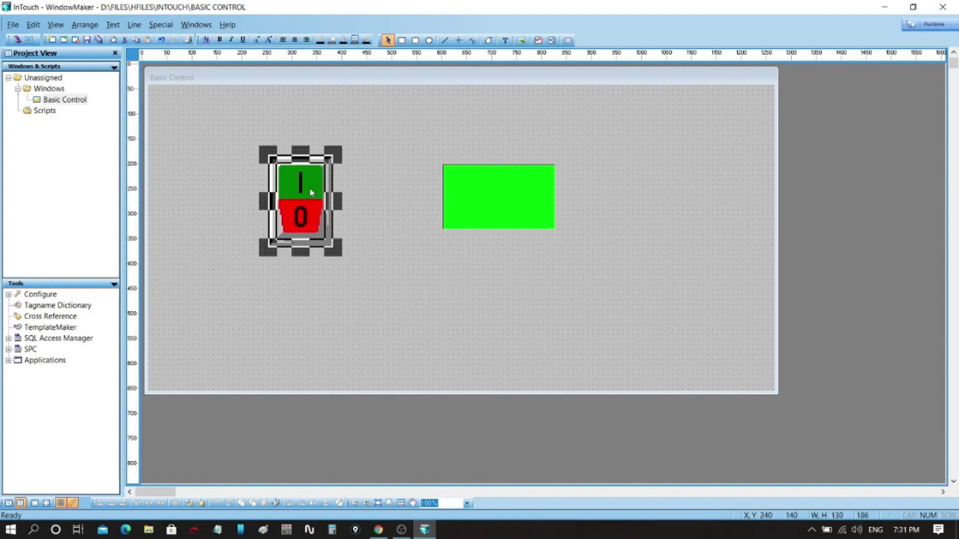
double_click(311, 193)
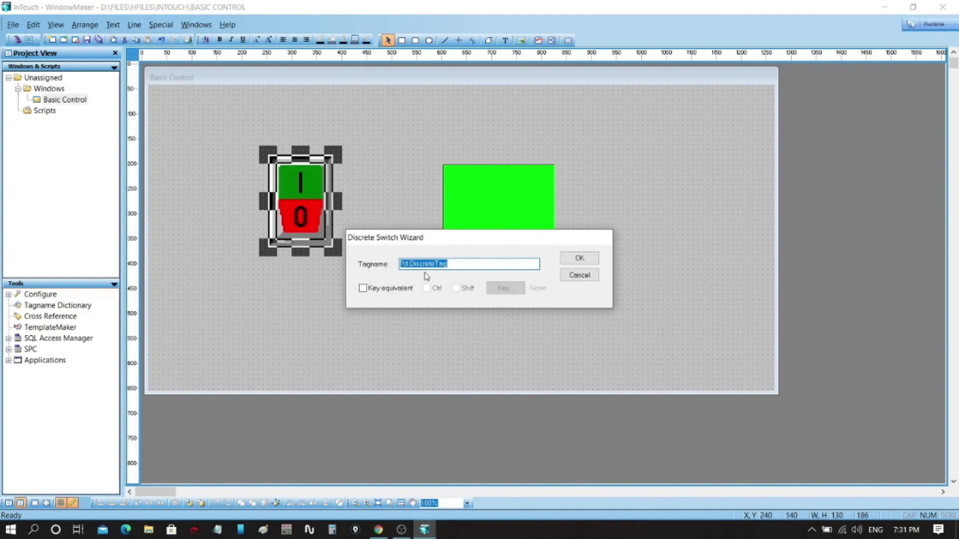
type("sw")
left_click(579, 259)
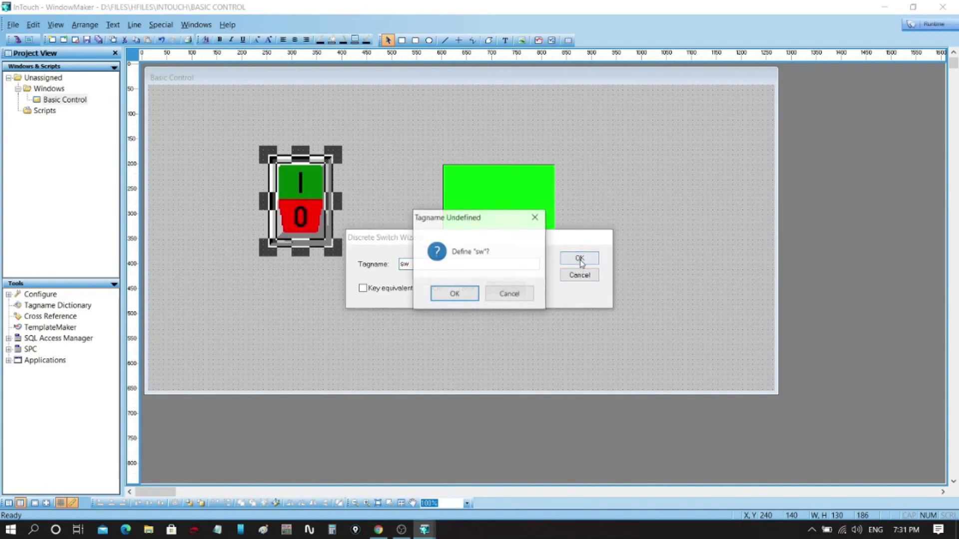
left_click(472, 295)
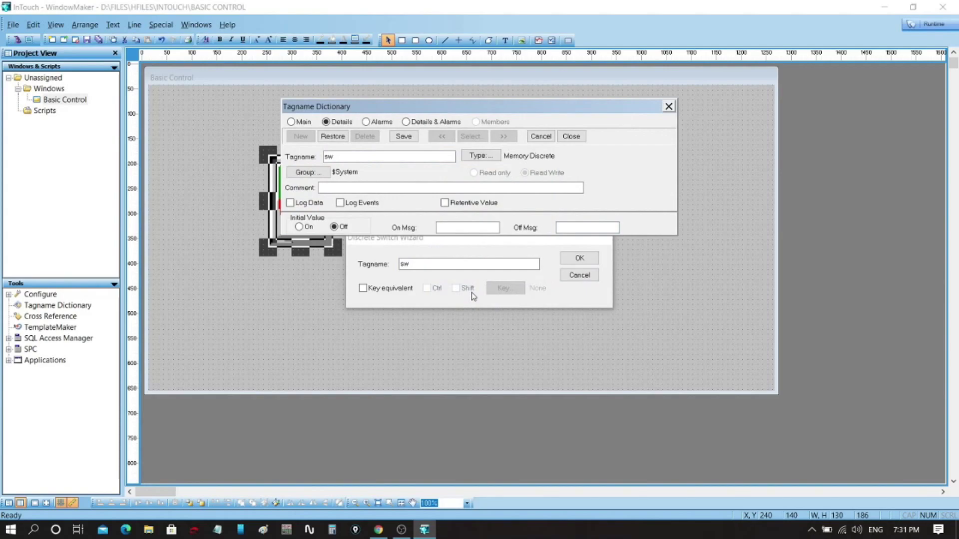
left_click(481, 157)
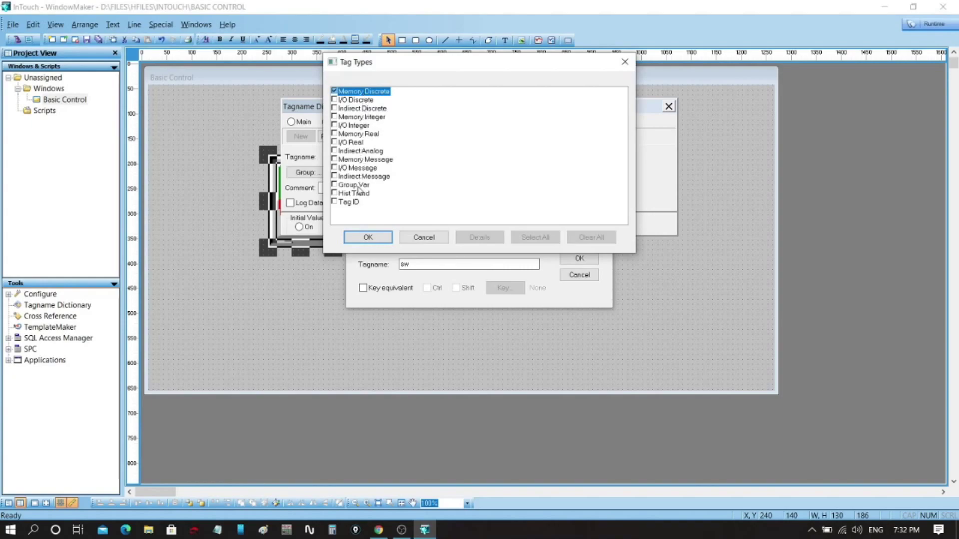
left_click(370, 236)
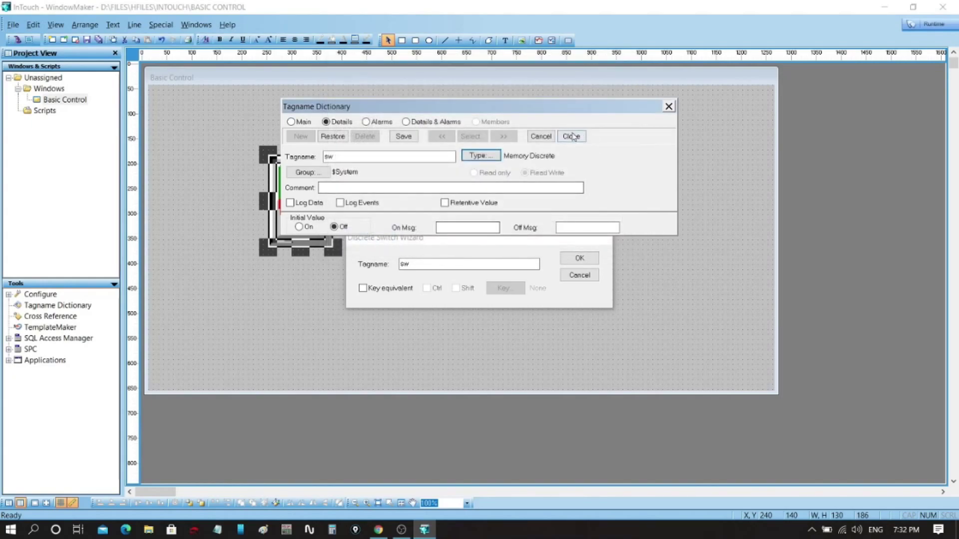
left_click(572, 137)
Step: Set the light panel expression to sw, with red for Off and green for On
left_click(517, 197)
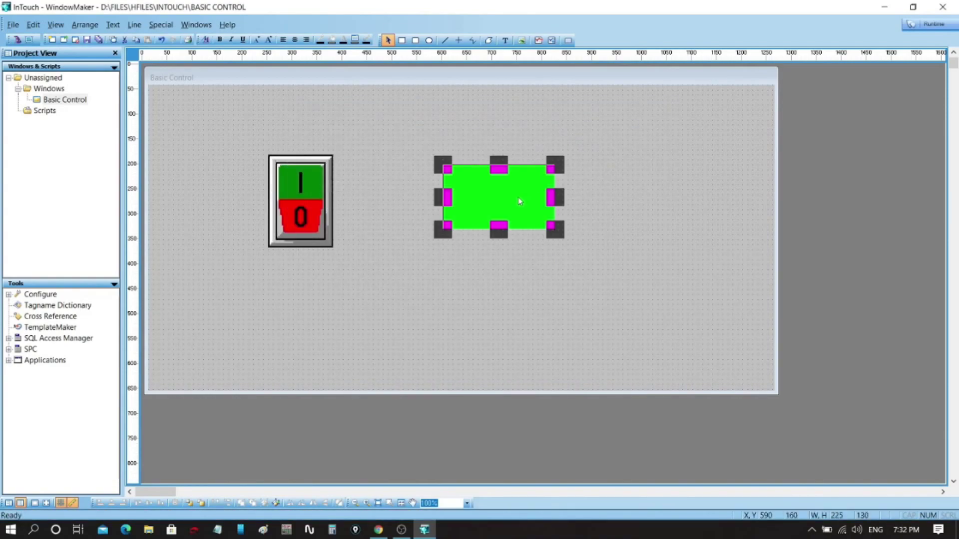
double_click(519, 201)
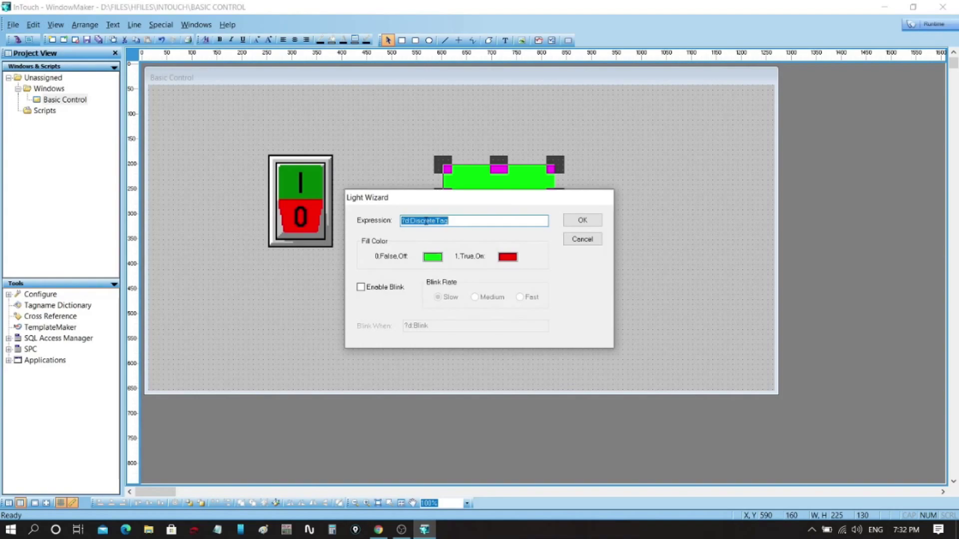
type("sw")
left_click(432, 257)
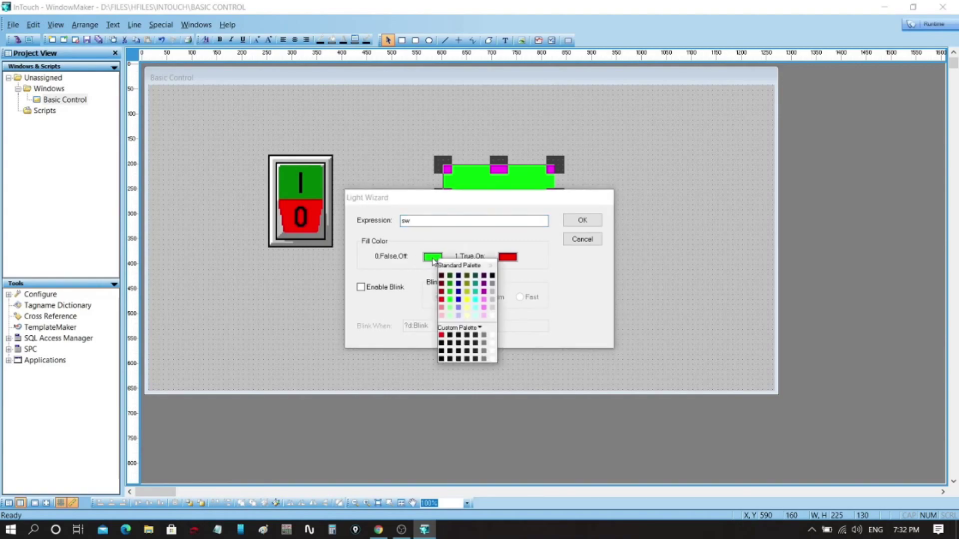
left_click(441, 299)
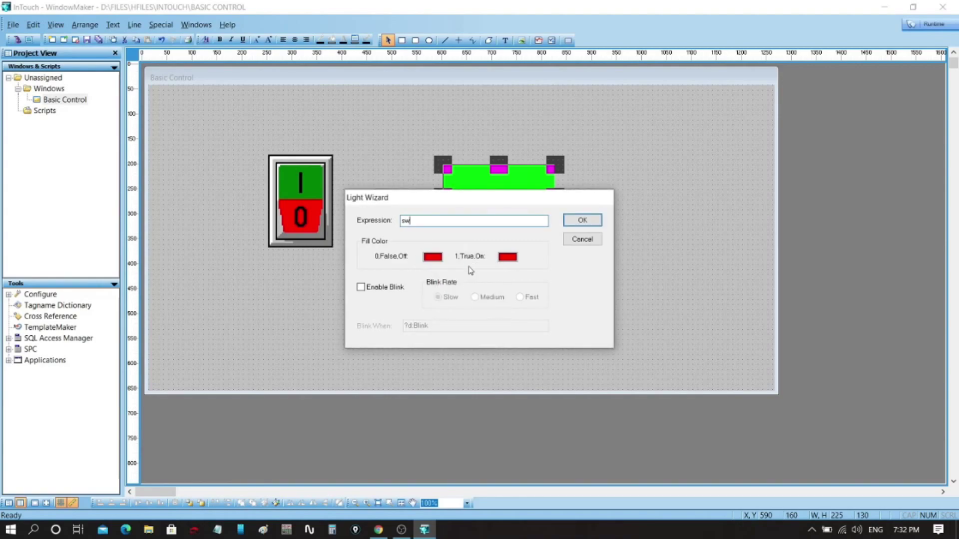
left_click(508, 257)
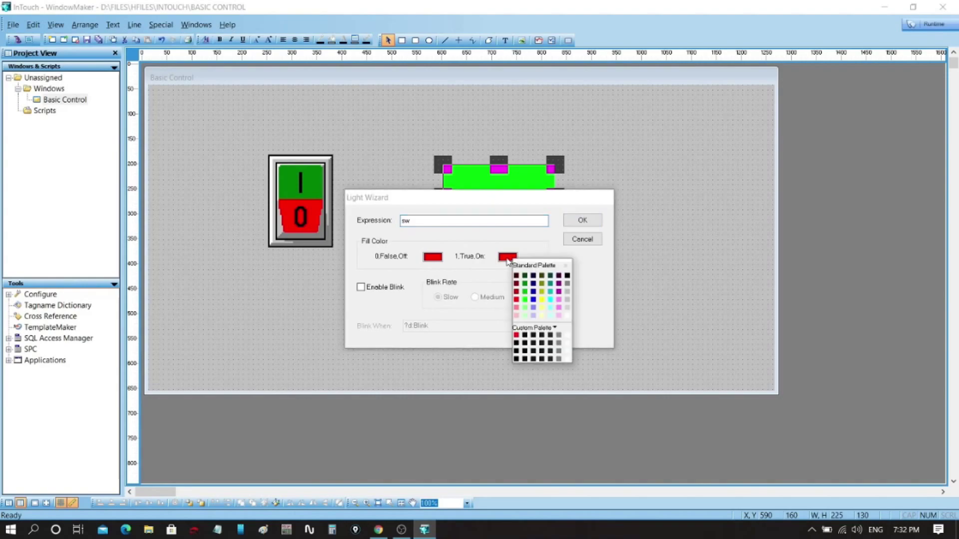
left_click(525, 299)
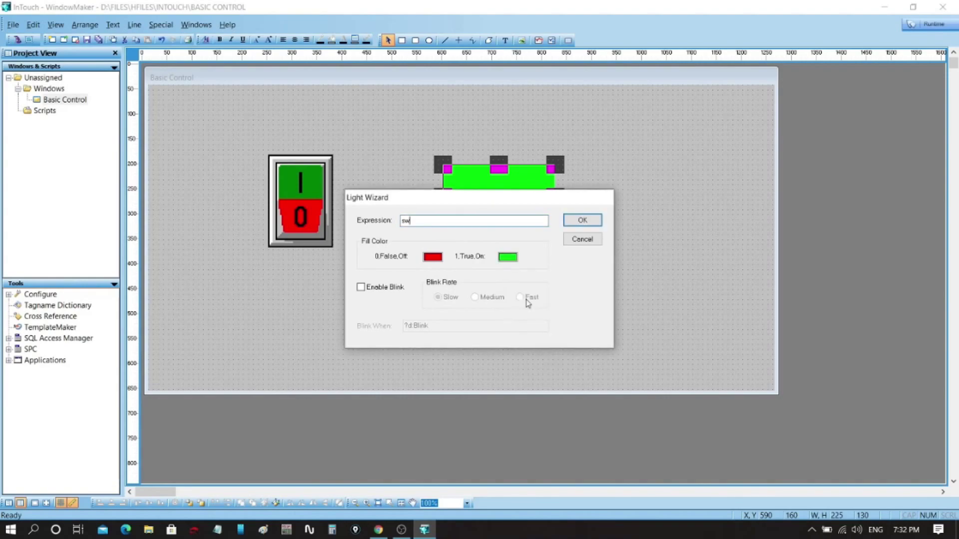
left_click(578, 221)
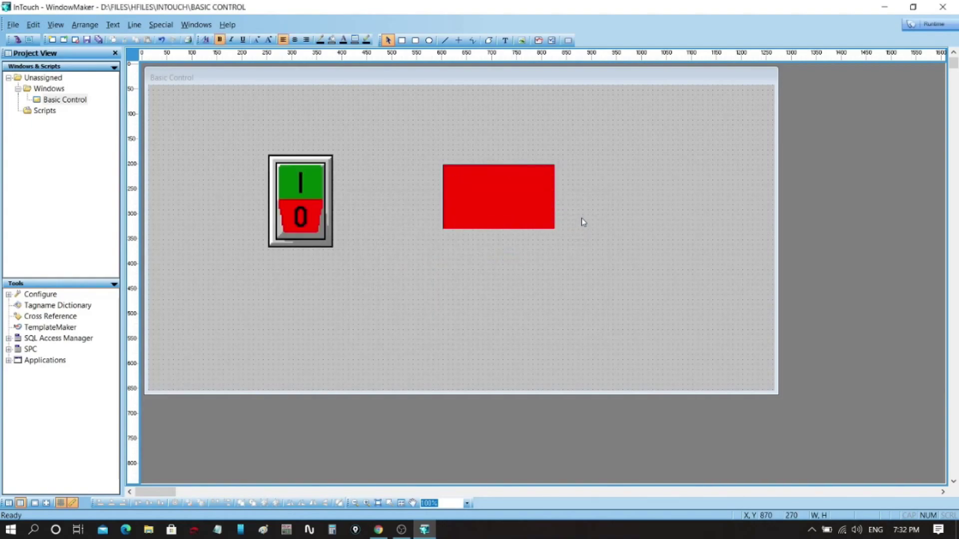
Step: Run the window and toggle the switch on and off, then go back to WindowMaker
left_click(935, 26)
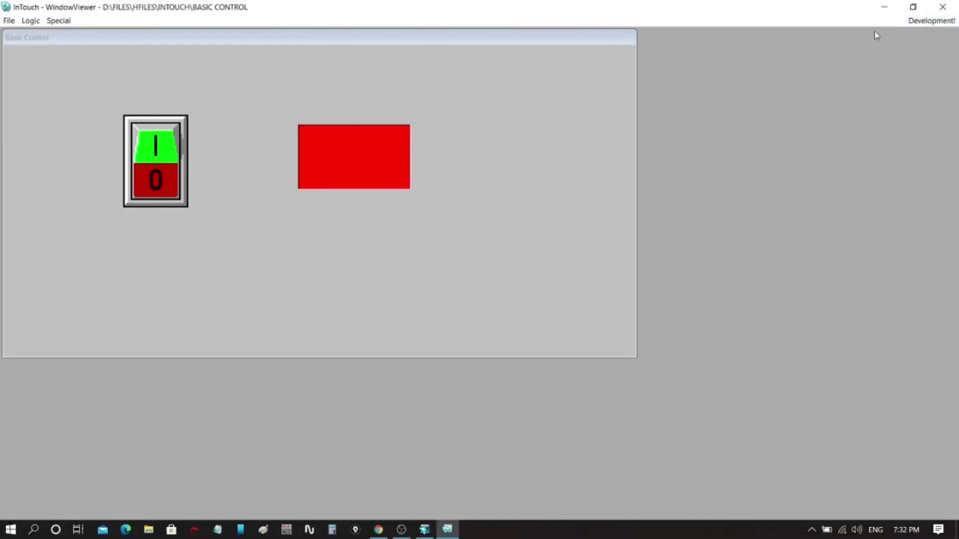
left_click(150, 158)
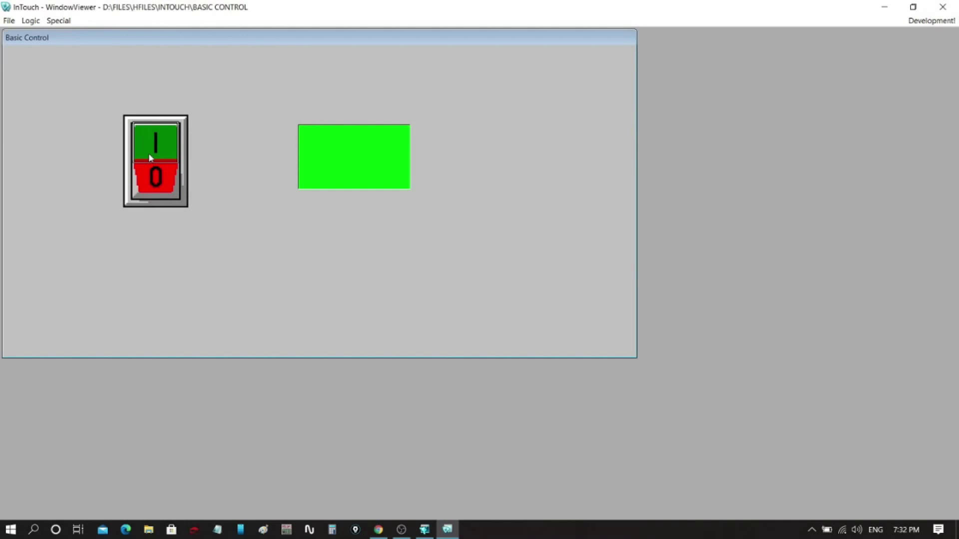
left_click(156, 181)
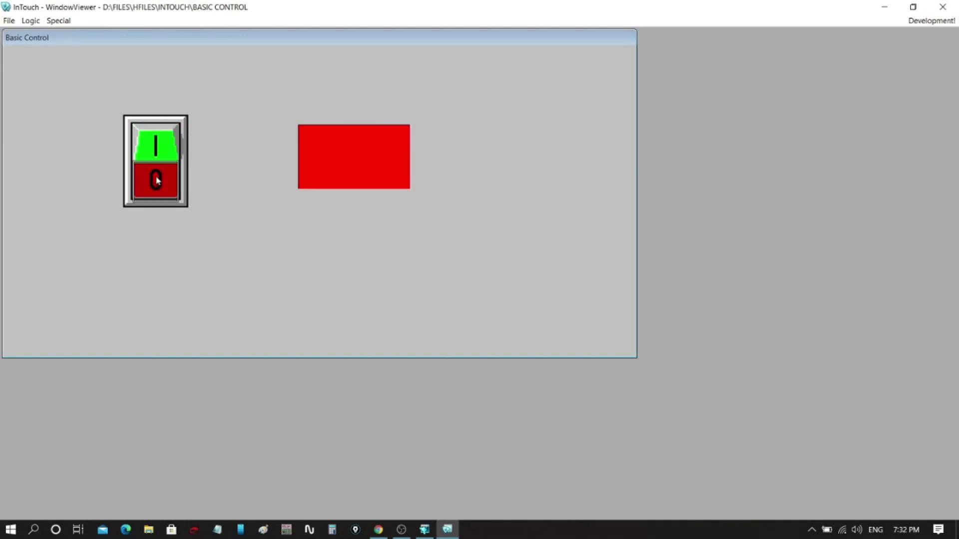
left_click(157, 157)
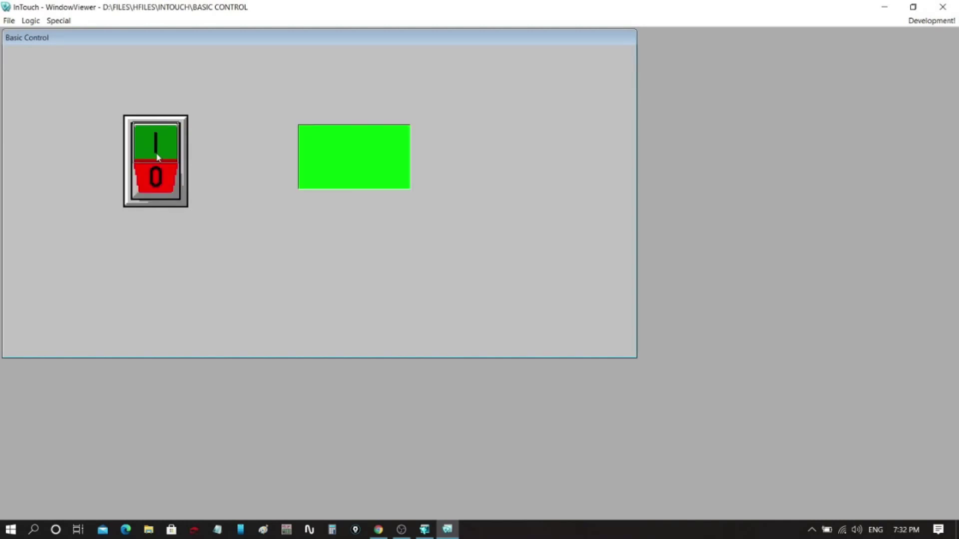
left_click(156, 170)
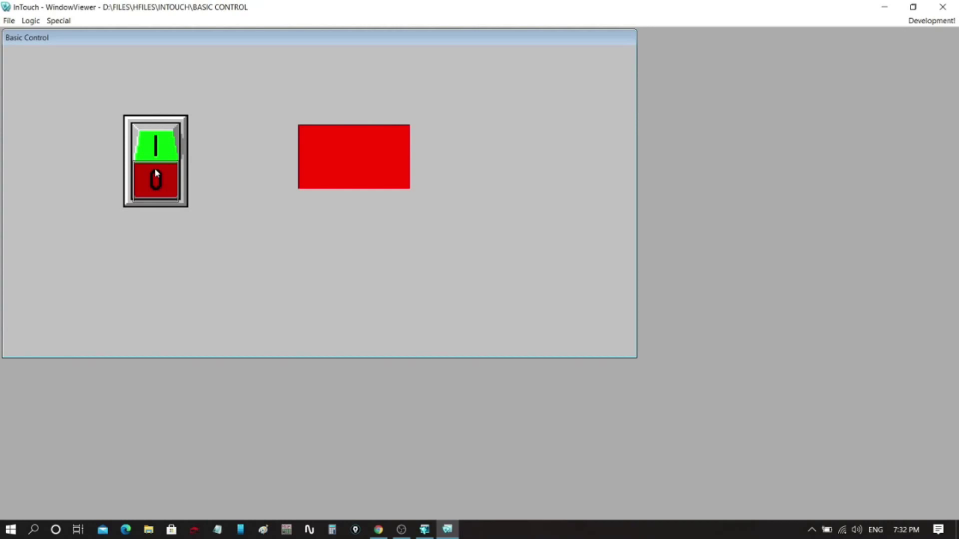
left_click(155, 173)
left_click(931, 21)
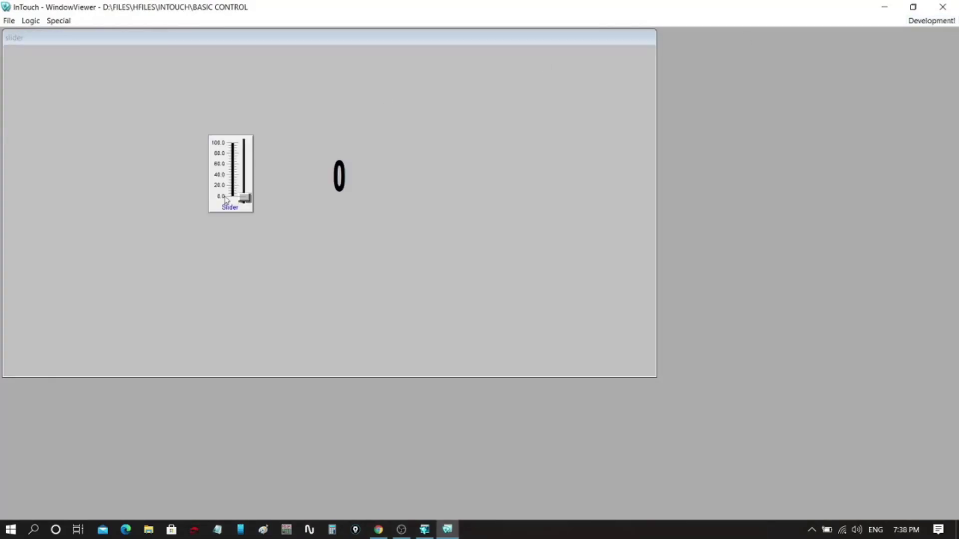
Step: Drag the slider up until the readout shows 32, then return to WindowMaker
left_click_drag(243, 198, 252, 179)
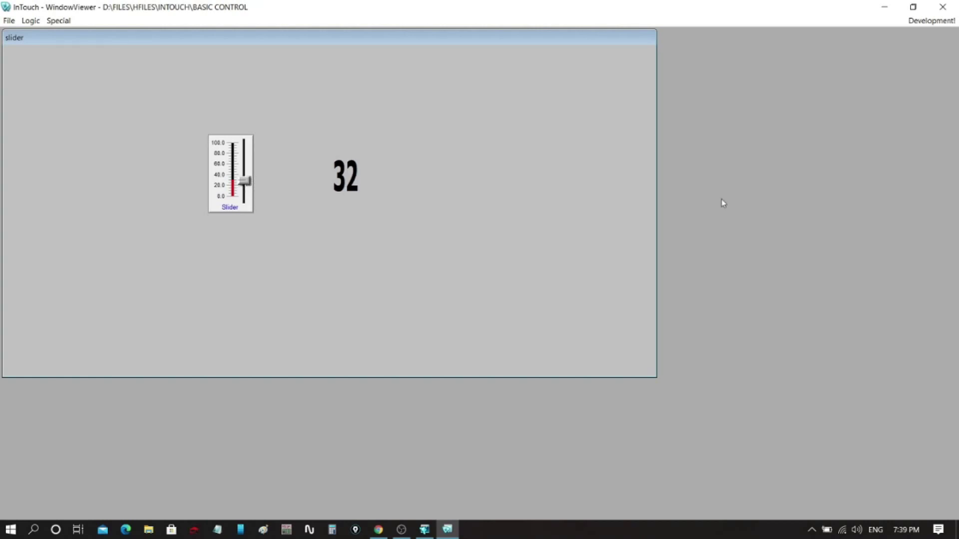
left_click(911, 20)
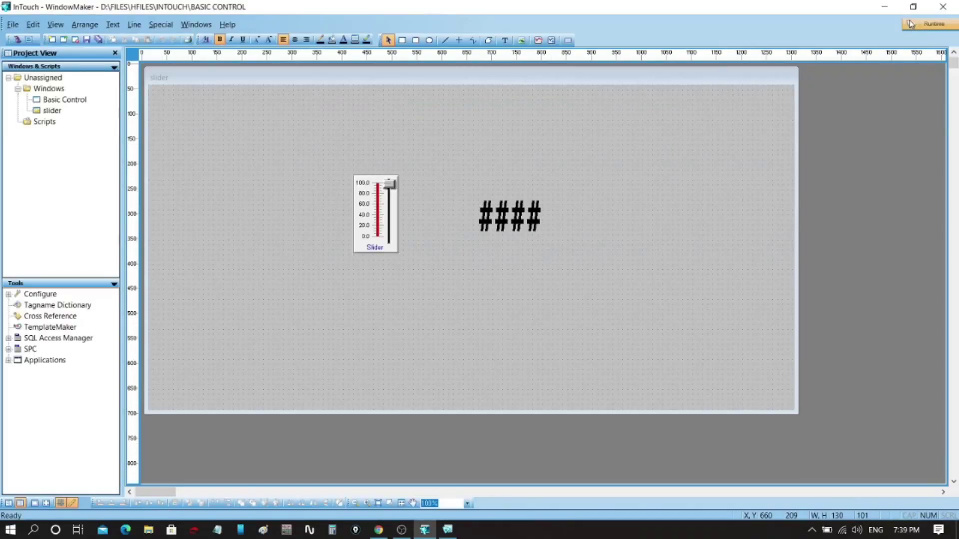